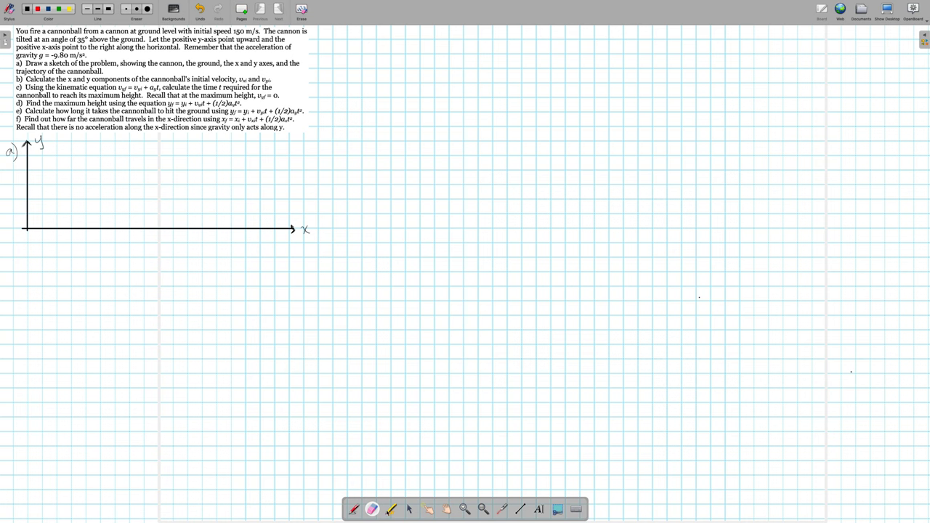
- With the pen, draw the launch arrow up-right from the origin, redoing a misdrawn stroke
click(354, 510)
drag(54, 204, 59, 200)
click(200, 12)
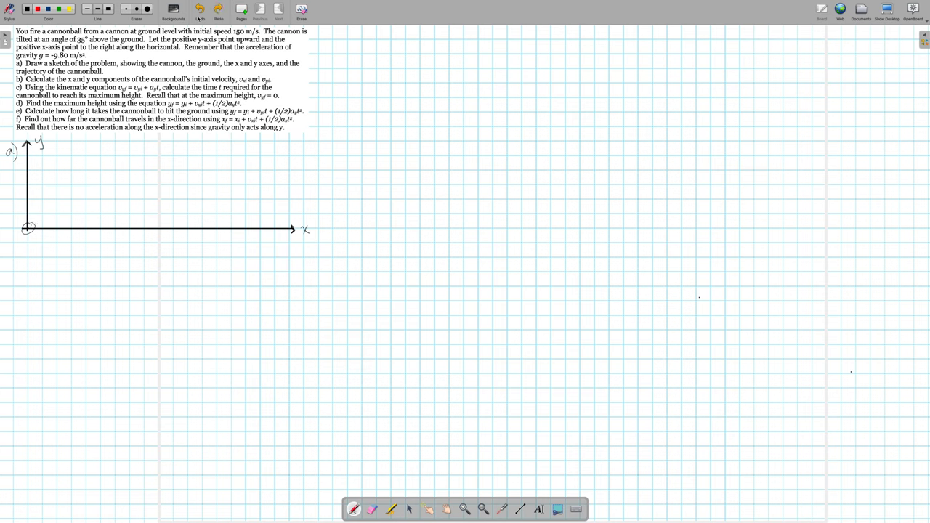
drag(28, 228, 60, 207)
- Label the arrow θ = 35° and vi = 150 m/s, and dash the trajectory arc toward the x-axis
drag(85, 216, 90, 215)
drag(92, 214, 51, 193)
drag(53, 198, 73, 193)
mouse_move(70, 190)
mouse_down()
mouse_move(73, 198)
mouse_move(80, 187)
mouse_move(105, 188)
mouse_up()
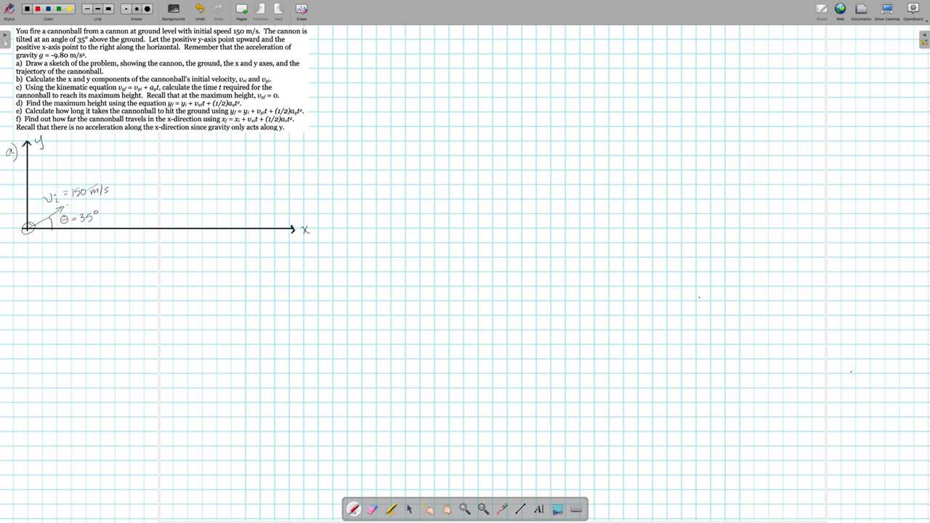
drag(182, 170, 199, 174)
drag(213, 177, 221, 178)
- Draw the initial velocity vector on small x–y axes, removing a stray tick
drag(43, 272, 80, 248)
drag(36, 243, 31, 255)
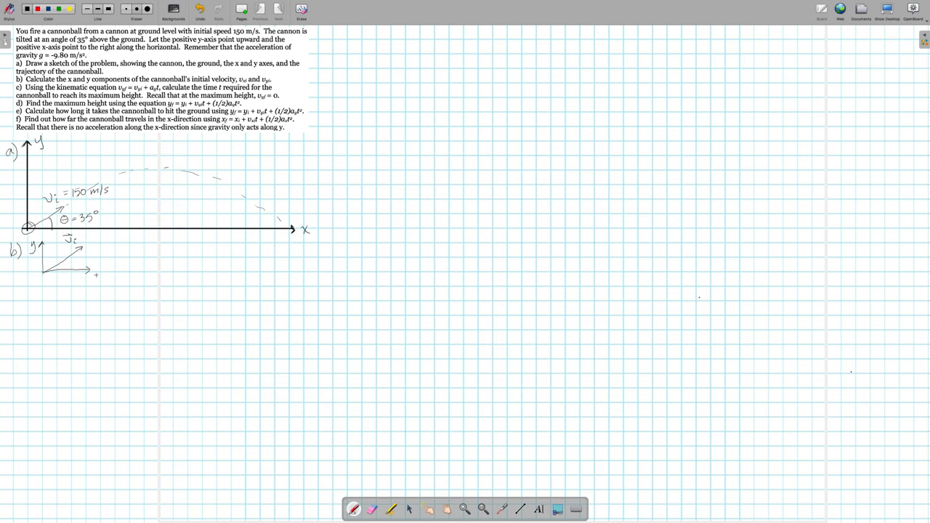
drag(95, 272, 101, 280)
key(ctrl+z)
drag(65, 267, 65, 273)
- Label the components vyi and vxi, mark angle θ, and start vxi =
mouse_move(99, 250)
mouse_down()
mouse_move(106, 264)
mouse_move(109, 253)
mouse_up()
drag(50, 281, 65, 292)
drag(65, 284, 61, 292)
drag(52, 265, 59, 264)
mouse_move(55, 260)
mouse_down()
mouse_move(55, 269)
mouse_move(70, 264)
mouse_up()
drag(75, 287, 82, 286)
- Write vyi = vi sinθ and vxi = vi cosθ = (150 m/s) cos 35° = 122.9 m/s
drag(91, 282, 133, 285)
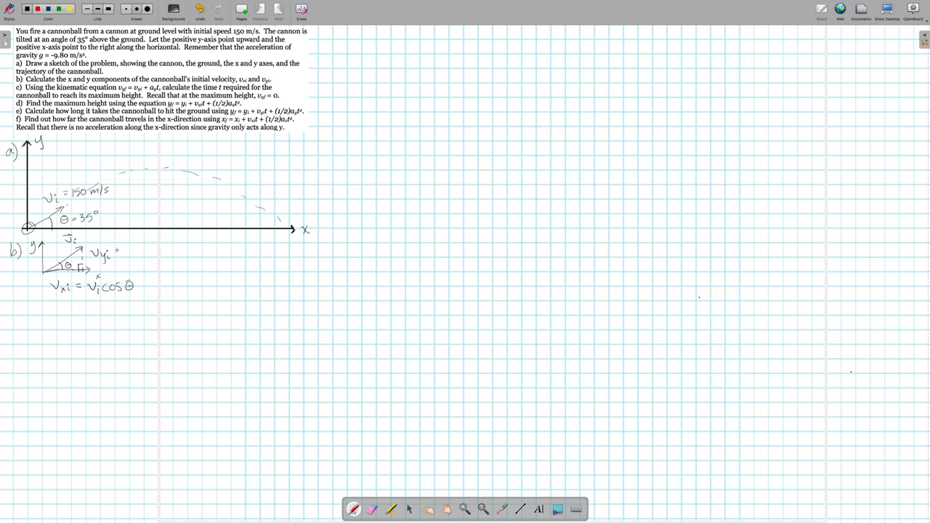
drag(117, 254, 144, 256)
drag(152, 249, 178, 251)
mouse_move(158, 281)
mouse_down()
mouse_move(155, 288)
mouse_move(200, 293)
mouse_up()
mouse_move(205, 282)
mouse_down()
mouse_move(201, 293)
mouse_move(213, 296)
mouse_move(232, 285)
mouse_move(256, 290)
mouse_move(267, 276)
mouse_move(281, 283)
mouse_up()
drag(272, 287, 280, 287)
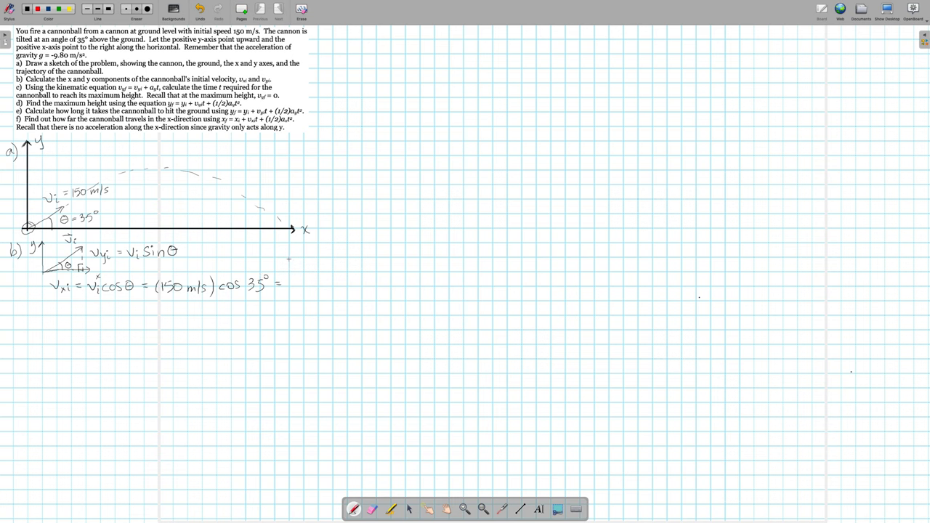
drag(287, 277, 334, 285)
mouse_move(338, 274)
mouse_down()
mouse_move(334, 291)
mouse_move(342, 284)
mouse_up()
- Substitute (150 m/s) sin 35° into the vyi line, undoing a scribble, and begin the result 86
drag(188, 250, 195, 249)
mouse_move(188, 253)
mouse_down()
mouse_move(257, 257)
mouse_move(271, 241)
mouse_move(272, 264)
mouse_up()
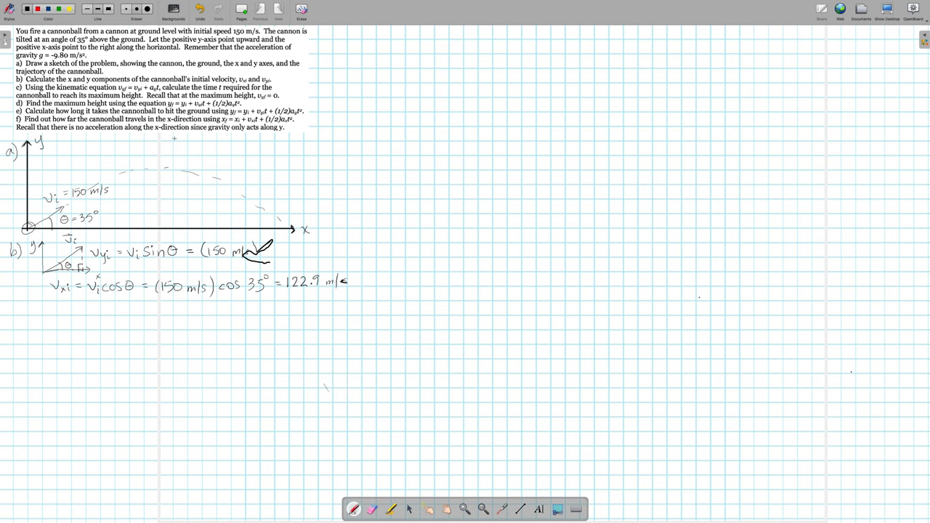
click(202, 11)
click(202, 12)
mouse_move(249, 245)
mouse_down()
mouse_move(250, 258)
mouse_move(298, 247)
mouse_move(291, 257)
mouse_move(299, 241)
mouse_move(315, 251)
mouse_up()
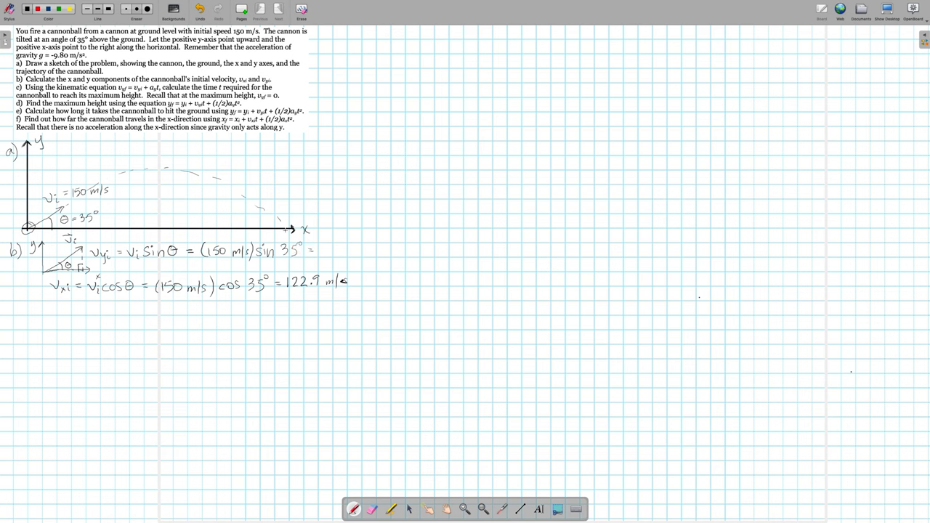
drag(327, 245, 386, 256)
- Finish the vyi result as 86.04 m/s and write c) at the left margin
click(341, 254)
drag(19, 311, 18, 321)
- Handwrite 'Given:' with its colon beside the c) label
drag(47, 307, 51, 314)
drag(48, 310, 81, 312)
click(87, 305)
click(87, 311)
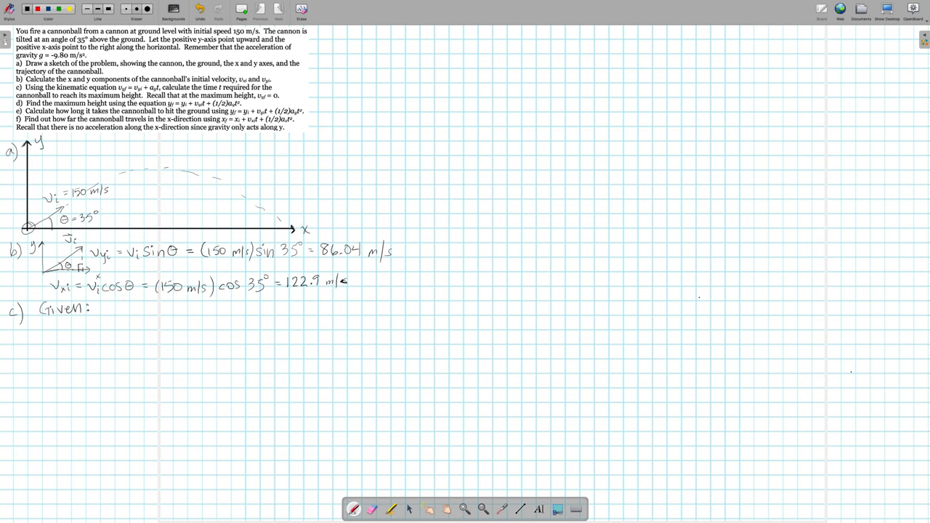
- List yi = 0, vyi = 86.04 m/s, ay = -9.8 m/s² and vyf = 0 under Given
mouse_move(111, 310)
mouse_down()
mouse_move(106, 325)
mouse_move(139, 304)
mouse_up()
mouse_move(100, 322)
mouse_down()
mouse_move(110, 320)
mouse_move(113, 336)
mouse_move(142, 321)
mouse_move(181, 325)
mouse_up()
mouse_move(178, 317)
mouse_down()
mouse_move(178, 332)
mouse_move(203, 328)
mouse_up()
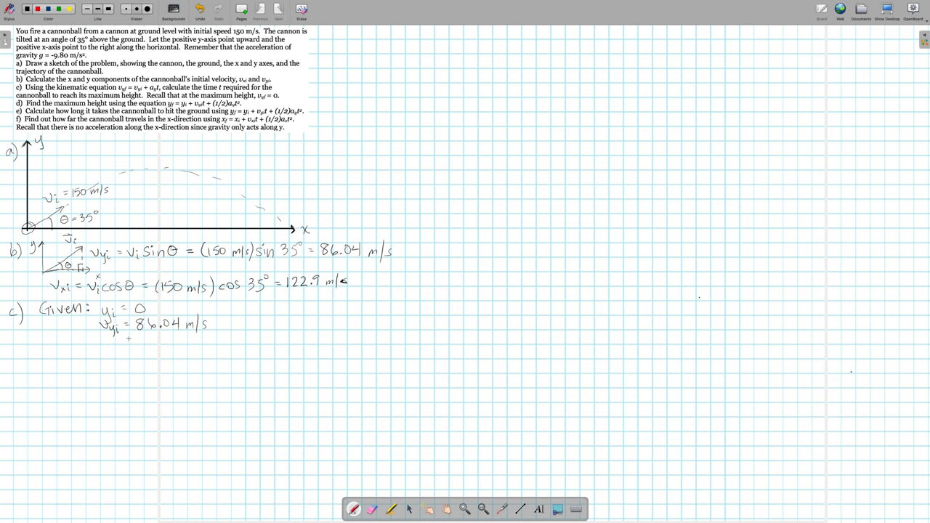
drag(110, 340, 111, 345)
mouse_move(112, 341)
mouse_down()
mouse_move(118, 353)
mouse_move(131, 342)
mouse_up()
mouse_move(164, 335)
mouse_down()
mouse_move(187, 346)
mouse_move(208, 336)
mouse_up()
drag(103, 350, 108, 352)
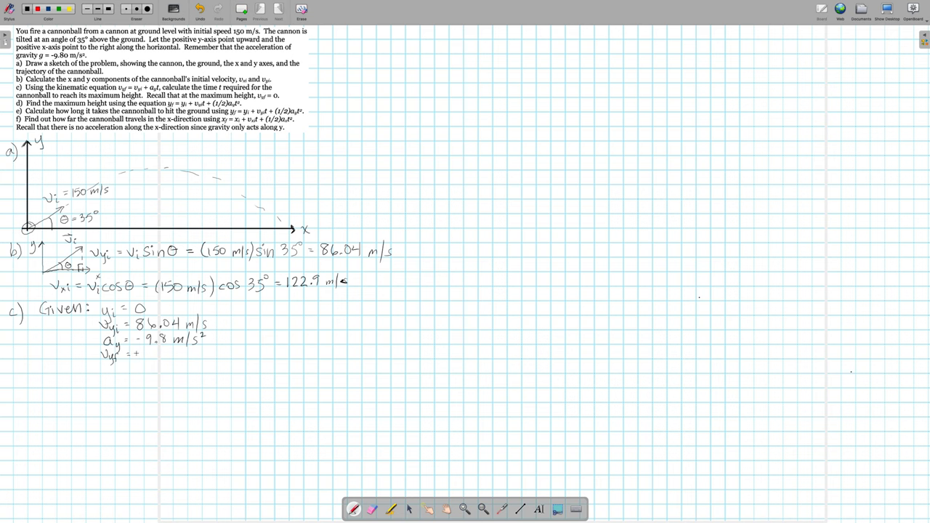
drag(135, 354, 139, 351)
drag(114, 360, 119, 365)
drag(151, 171, 160, 172)
- Write 'Find: t' below the givens
drag(44, 362, 53, 372)
drag(49, 368, 70, 375)
mouse_move(86, 362)
mouse_down()
mouse_move(89, 371)
mouse_move(90, 362)
mouse_up()
- Write 'Use: vyf = vyi + ay t' and begin the Solve: line
drag(42, 376, 66, 388)
click(70, 382)
click(70, 387)
mouse_move(82, 379)
mouse_down()
mouse_move(95, 397)
mouse_move(122, 378)
mouse_move(125, 396)
mouse_move(155, 381)
mouse_move(162, 391)
mouse_up()
mouse_move(165, 385)
mouse_down()
mouse_move(160, 398)
mouse_move(173, 381)
mouse_up()
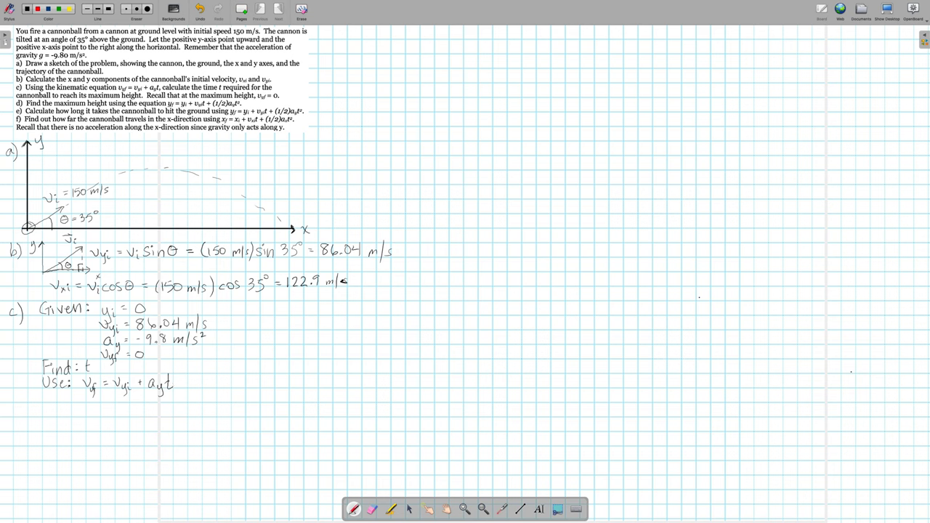
mouse_move(48, 393)
mouse_down()
mouse_move(39, 406)
mouse_move(68, 402)
mouse_up()
- Rearrange to vyf − vyi = ay t, fixing a subscript, and isolate t = (vyf − vyi)/ay
mouse_move(88, 396)
mouse_down()
mouse_move(102, 411)
mouse_move(131, 395)
mouse_move(133, 411)
mouse_up()
click(200, 9)
mouse_move(129, 400)
mouse_down()
mouse_move(133, 409)
mouse_move(161, 404)
mouse_up()
mouse_move(164, 397)
mouse_down()
mouse_move(169, 410)
mouse_move(177, 404)
mouse_up()
drag(172, 397, 181, 396)
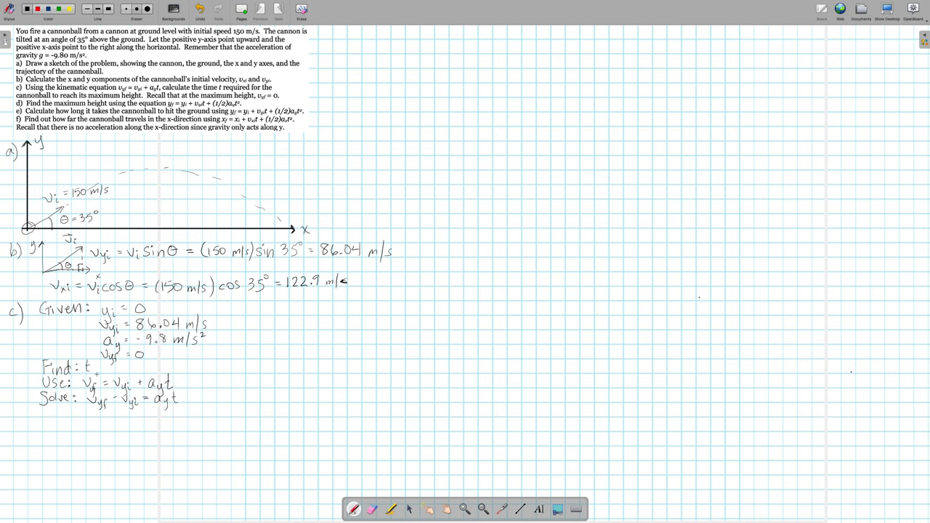
mouse_move(109, 416)
mouse_down()
mouse_move(112, 429)
mouse_move(149, 409)
mouse_move(151, 426)
mouse_move(181, 409)
mouse_move(187, 426)
mouse_up()
drag(187, 414, 194, 420)
mouse_move(137, 424)
mouse_down()
mouse_move(198, 420)
mouse_move(168, 432)
mouse_move(175, 441)
mouse_up()
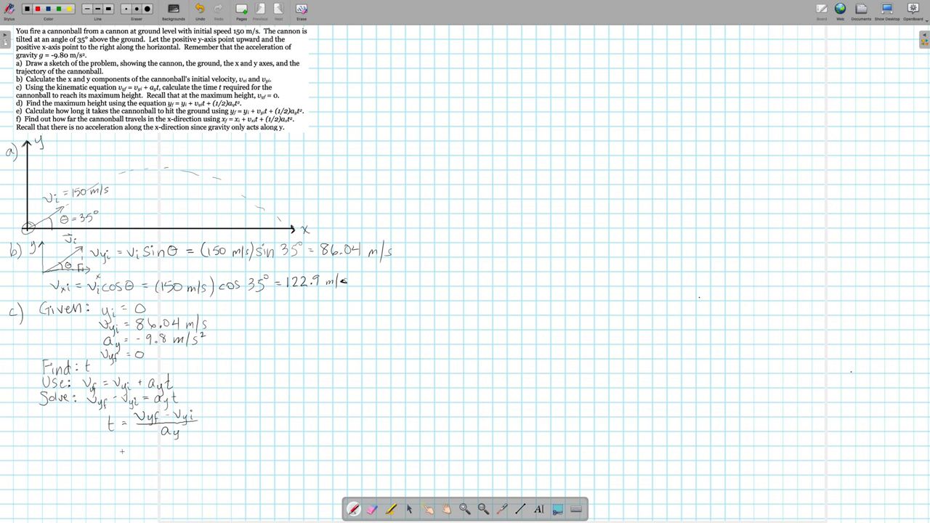
- Substitute (0 − 86.04 m/s)/(−9.8 m/s²) and write the result = 8.779 s
drag(122, 452, 145, 450)
mouse_move(172, 458)
mouse_down()
mouse_move(172, 449)
mouse_move(172, 461)
mouse_move(195, 449)
mouse_move(210, 462)
mouse_move(233, 457)
mouse_up()
drag(140, 463, 245, 455)
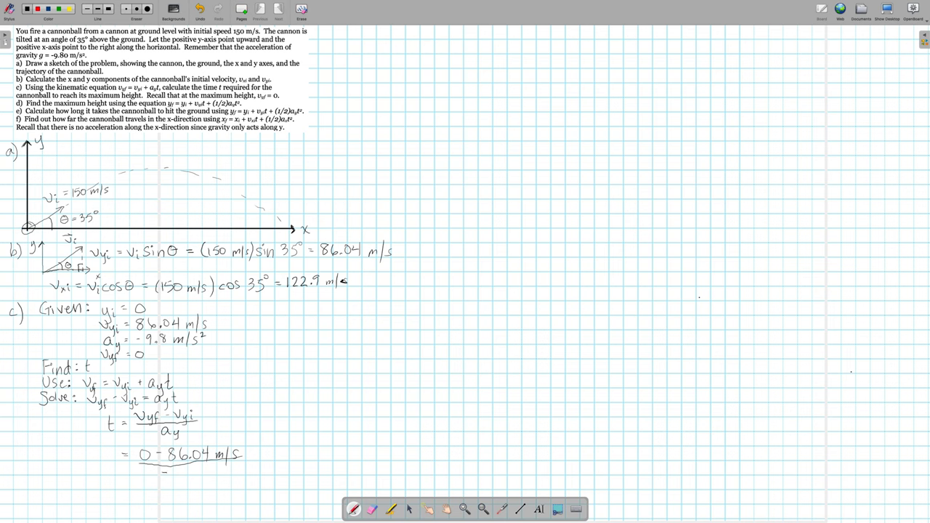
drag(177, 469, 210, 480)
drag(216, 472, 221, 470)
drag(120, 492, 129, 492)
drag(139, 484, 186, 494)
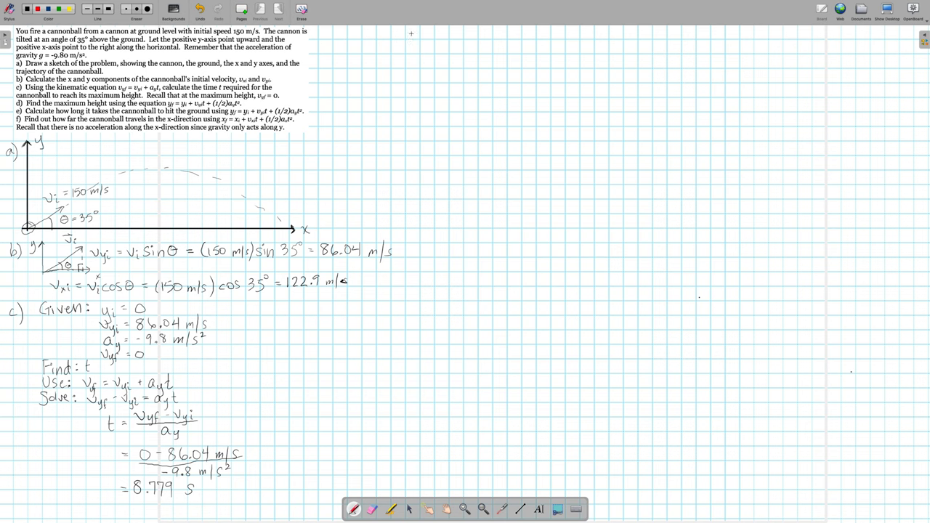
- Head part d) with 'Given:' and write the initial height yi
drag(409, 33, 415, 45)
mouse_move(433, 28)
mouse_down()
mouse_move(424, 33)
mouse_move(450, 38)
mouse_up()
drag(452, 33, 459, 37)
click(462, 33)
click(462, 38)
mouse_move(480, 30)
mouse_down()
mouse_move(477, 44)
mouse_move(507, 30)
mouse_move(476, 54)
mouse_move(485, 42)
mouse_move(483, 61)
mouse_move(516, 45)
mouse_move(573, 53)
mouse_up()
- Add the next velocity given, t = 8.779 s and ay = -9.8 m/s², and begin Find: yf
drag(474, 62, 487, 76)
mouse_move(495, 63)
mouse_down()
mouse_move(518, 60)
mouse_move(482, 85)
mouse_move(503, 79)
mouse_up()
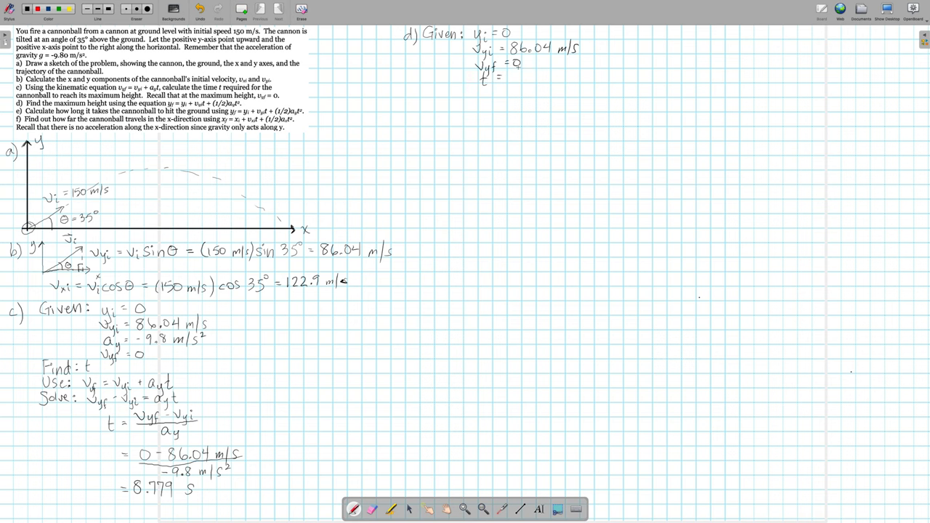
mouse_move(514, 72)
mouse_down()
mouse_move(511, 82)
mouse_move(565, 81)
mouse_up()
click(515, 81)
drag(579, 70, 571, 81)
mouse_move(485, 93)
mouse_down()
mouse_move(524, 103)
mouse_move(533, 92)
mouse_move(560, 97)
mouse_move(586, 89)
mouse_up()
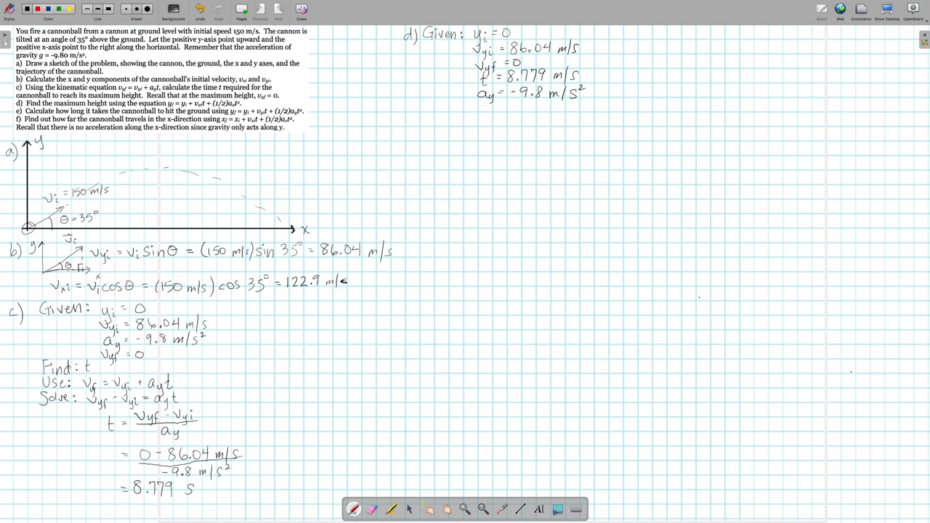
mouse_move(421, 100)
mouse_down()
mouse_move(422, 111)
mouse_move(429, 99)
mouse_move(437, 111)
mouse_move(473, 116)
mouse_up()
- Write Use: yf = yi + ½(vyi + vyf)t and yf = yi + vyi t + ½ay t²
drag(420, 128, 441, 140)
mouse_move(460, 129)
mouse_down()
mouse_move(463, 144)
mouse_move(552, 133)
mouse_up()
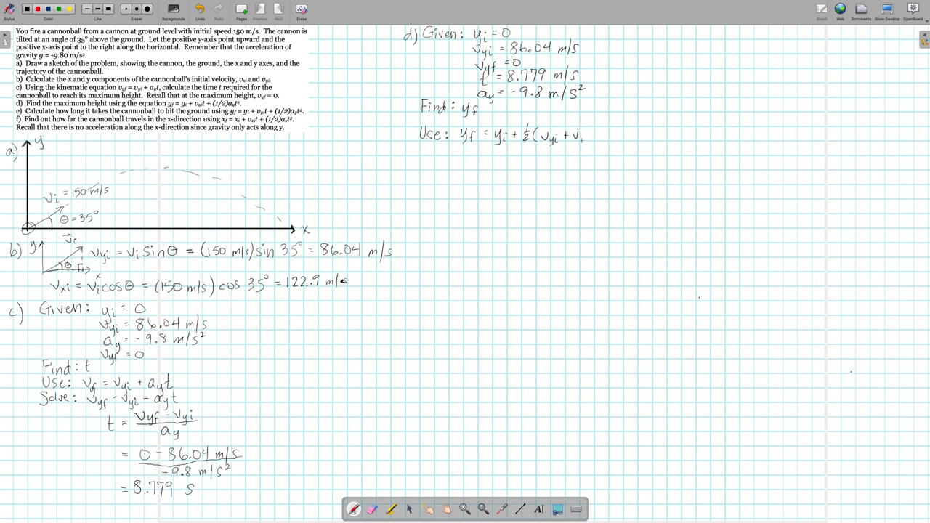
mouse_move(582, 136)
mouse_down()
mouse_move(584, 146)
mouse_move(611, 133)
mouse_up()
mouse_move(460, 150)
mouse_down()
mouse_move(462, 165)
mouse_move(484, 152)
mouse_up()
drag(478, 154, 500, 157)
drag(506, 153, 511, 154)
mouse_move(509, 149)
mouse_down()
mouse_move(509, 157)
mouse_move(525, 151)
mouse_move(529, 163)
mouse_move(537, 157)
mouse_up()
mouse_move(542, 148)
mouse_down()
mouse_move(541, 157)
mouse_move(584, 160)
mouse_move(603, 151)
mouse_up()
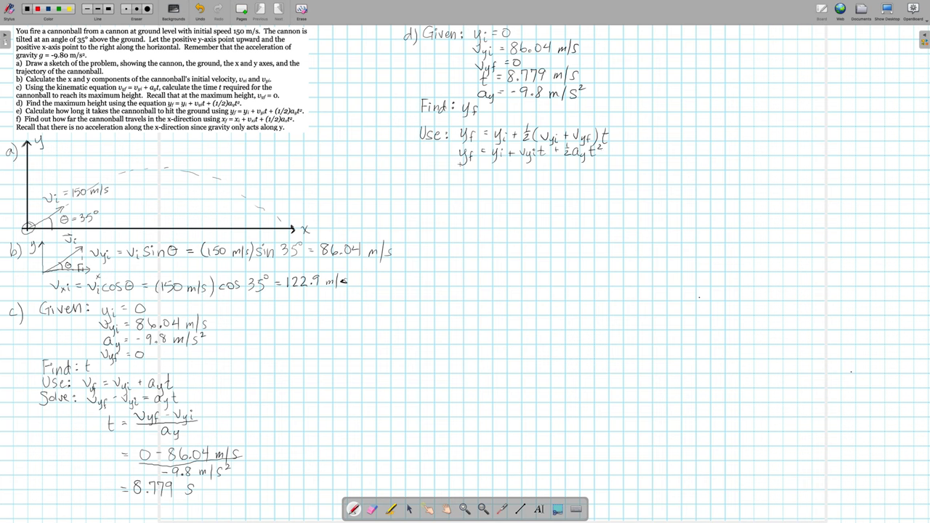
- Add vyf² = vyi² + 2ay(yf − yi), clean stray marks, and brace the three equations
mouse_move(461, 161)
mouse_down()
mouse_move(480, 145)
mouse_move(478, 163)
mouse_move(507, 169)
mouse_move(519, 161)
mouse_move(508, 169)
mouse_move(523, 172)
mouse_move(541, 155)
mouse_move(529, 162)
mouse_move(538, 173)
mouse_move(599, 174)
mouse_up()
key(ctrl+z)
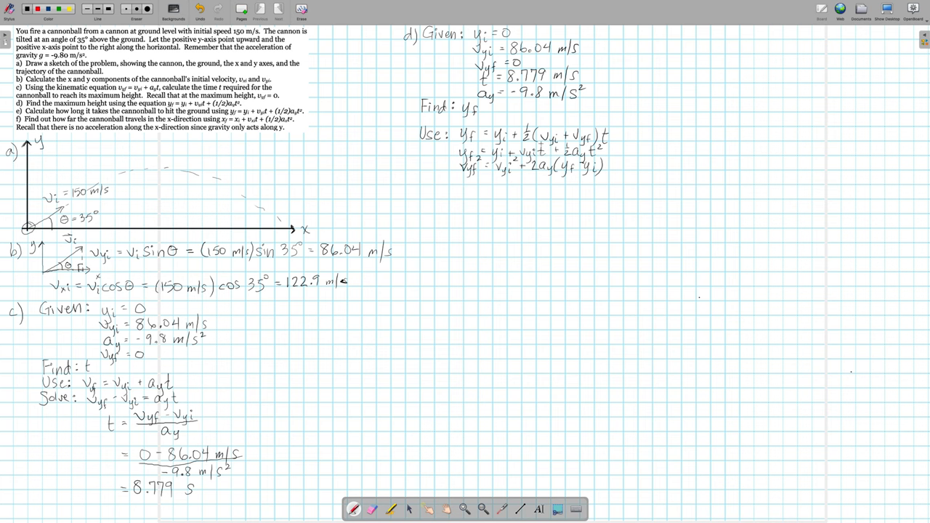
drag(479, 160, 484, 166)
drag(473, 129, 478, 135)
mouse_move(622, 127)
mouse_down()
mouse_move(625, 167)
mouse_move(652, 144)
mouse_move(649, 163)
mouse_move(678, 145)
mouse_up()
- Write part d's answer yf = 377.7 m, rounded to 3.8×10² m
mouse_move(684, 143)
mouse_down()
mouse_move(687, 156)
mouse_move(750, 155)
mouse_up()
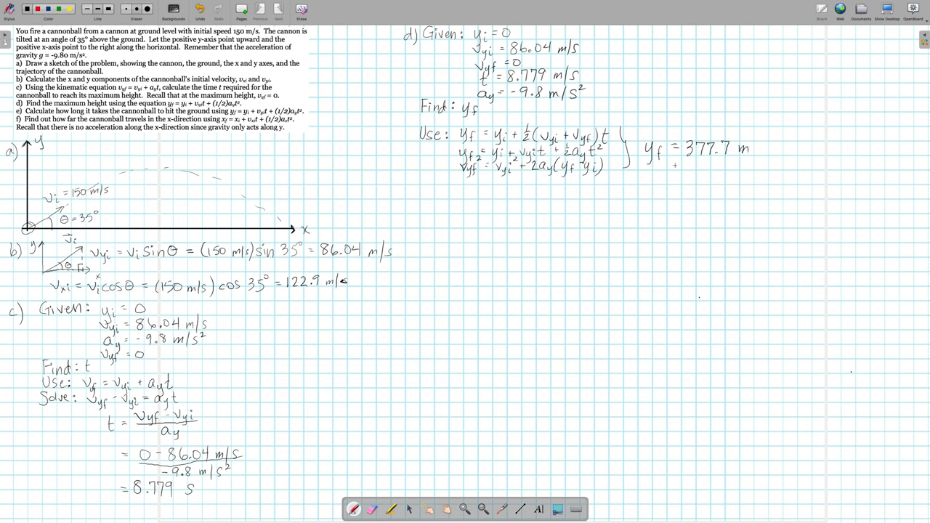
drag(674, 165, 680, 165)
drag(674, 168, 682, 168)
mouse_move(687, 160)
mouse_down()
mouse_move(687, 175)
mouse_move(709, 162)
mouse_move(725, 173)
mouse_up()
drag(732, 163, 761, 172)
- Label part e) below part d and begin its note
drag(418, 195, 412, 201)
drag(420, 186, 421, 207)
mouse_move(434, 199)
mouse_down()
mouse_move(443, 183)
mouse_move(466, 197)
mouse_move(491, 199)
mouse_move(494, 191)
mouse_up()
- Complete part e's note "final = hitting the ground"
drag(498, 192, 516, 198)
mouse_move(518, 183)
mouse_down()
mouse_move(521, 198)
mouse_move(537, 189)
mouse_move(566, 197)
mouse_up()
mouse_move(561, 189)
mouse_down()
mouse_move(589, 199)
mouse_move(584, 210)
mouse_move(604, 190)
mouse_up()
mouse_move(606, 186)
mouse_down()
mouse_move(613, 200)
mouse_move(632, 200)
mouse_move(625, 210)
mouse_up()
drag(637, 200, 670, 194)
drag(674, 185, 673, 198)
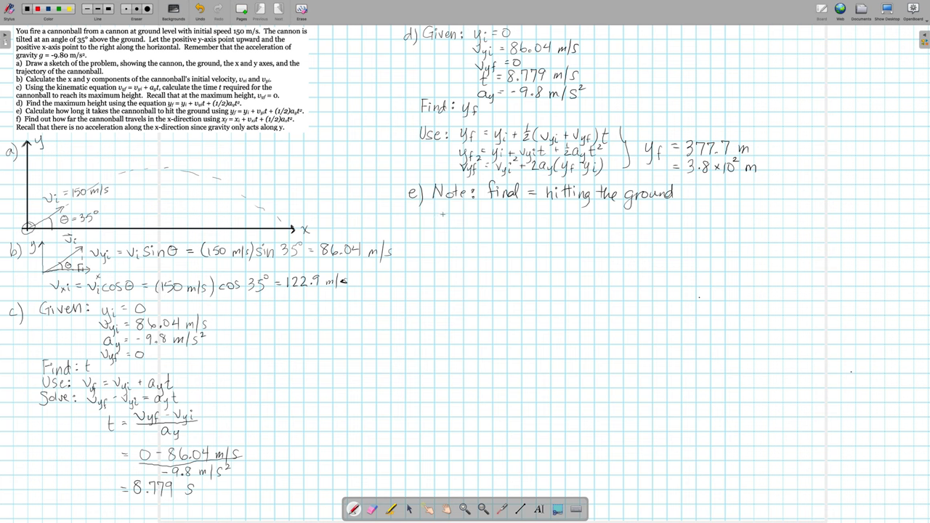
- List part e's givens: yi = 0, the initial velocity, and a_y = −9.8 m/s²
drag(444, 216, 478, 224)
mouse_move(499, 217)
mouse_down()
mouse_move(507, 219)
mouse_move(503, 237)
mouse_move(534, 217)
mouse_move(502, 251)
mouse_move(536, 233)
mouse_up()
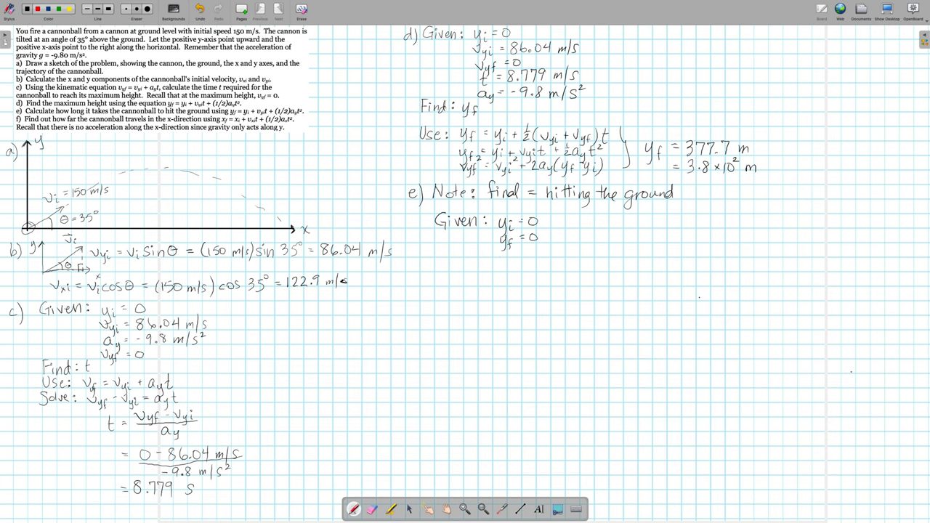
mouse_move(498, 248)
mouse_down()
mouse_move(506, 248)
mouse_move(509, 267)
mouse_move(542, 248)
mouse_move(591, 264)
mouse_move(595, 257)
mouse_up()
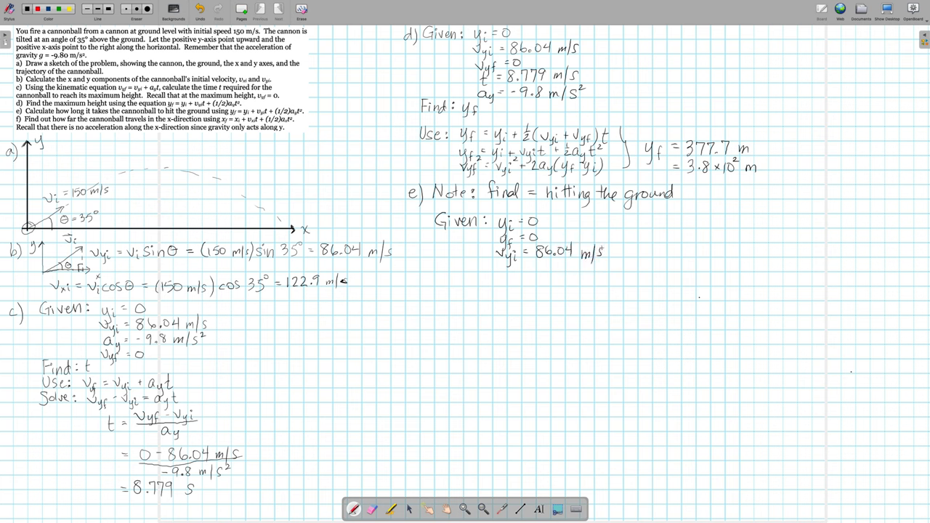
mouse_move(509, 265)
mouse_down()
mouse_move(502, 267)
mouse_move(515, 279)
mouse_move(532, 266)
mouse_up()
drag(526, 269, 596, 272)
click(561, 270)
mouse_move(607, 264)
mouse_down()
mouse_move(601, 271)
mouse_move(618, 266)
mouse_up()
- Write Find: t under the givens and begin the Use line below
mouse_move(439, 284)
mouse_down()
mouse_move(443, 275)
mouse_move(464, 286)
mouse_up()
mouse_move(467, 283)
mouse_down()
mouse_move(467, 274)
mouse_move(487, 286)
mouse_move(491, 277)
mouse_up()
click(472, 284)
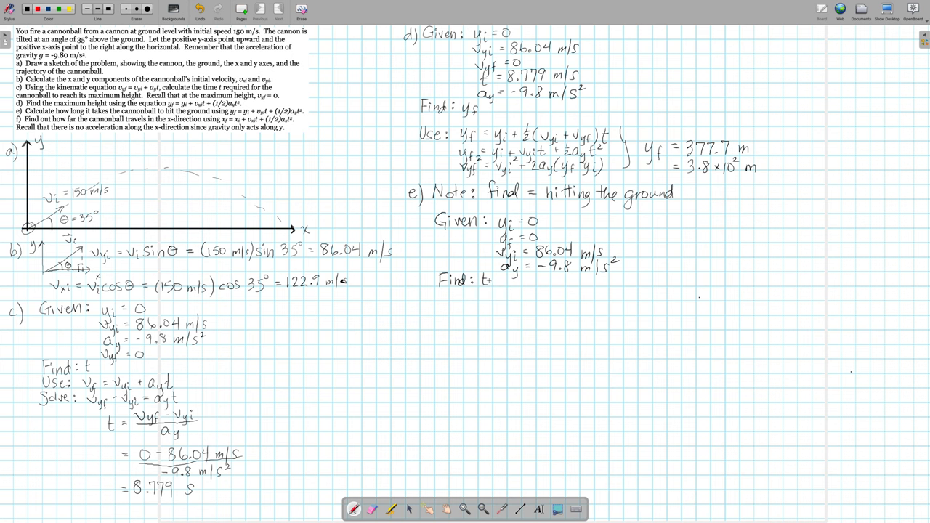
drag(489, 278, 488, 284)
drag(483, 281, 492, 281)
drag(438, 290, 468, 297)
- Handwrite yf = yi + vyi t + ½at² after Use: and begin the Solve: line beneath
mouse_move(480, 291)
mouse_down()
mouse_move(483, 308)
mouse_move(516, 299)
mouse_up()
mouse_move(520, 290)
mouse_down()
mouse_move(514, 306)
mouse_move(538, 294)
mouse_up()
mouse_move(534, 289)
mouse_down()
mouse_move(555, 282)
mouse_move(568, 301)
mouse_up()
drag(564, 294, 588, 292)
mouse_move(584, 288)
mouse_down()
mouse_move(583, 297)
mouse_move(596, 293)
mouse_up()
drag(589, 297, 604, 299)
mouse_move(610, 285)
mouse_down()
mouse_move(609, 300)
mouse_move(624, 284)
mouse_up()
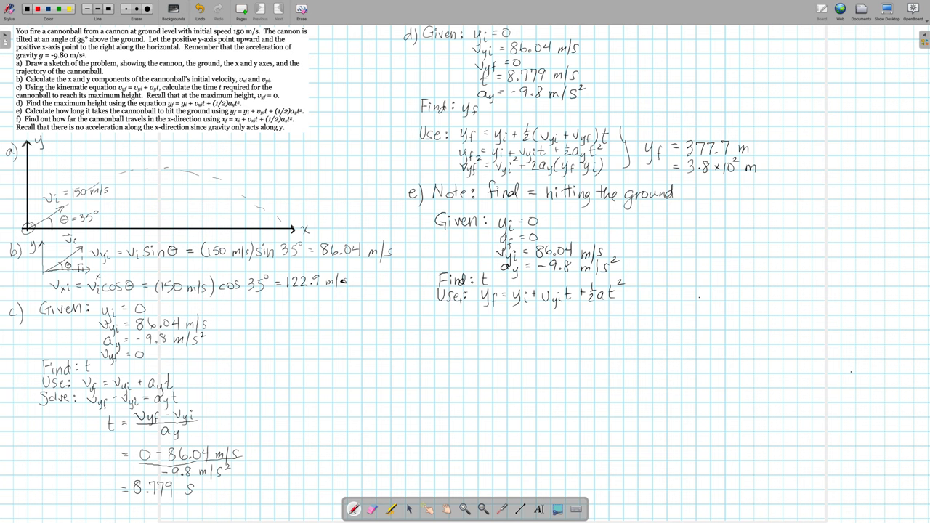
click(458, 303)
drag(438, 305, 513, 307)
- Write Solve: 0 = 0 + vyi t + ½ay t²
click(474, 313)
mouse_move(505, 312)
mouse_down()
mouse_move(526, 314)
mouse_move(525, 305)
mouse_up()
mouse_move(536, 308)
mouse_down()
mouse_move(545, 315)
mouse_move(557, 305)
mouse_move(561, 323)
mouse_move(592, 311)
mouse_move(612, 315)
mouse_move(607, 323)
mouse_move(618, 318)
mouse_up()
mouse_move(614, 310)
mouse_down()
mouse_move(634, 299)
mouse_move(607, 306)
mouse_up()
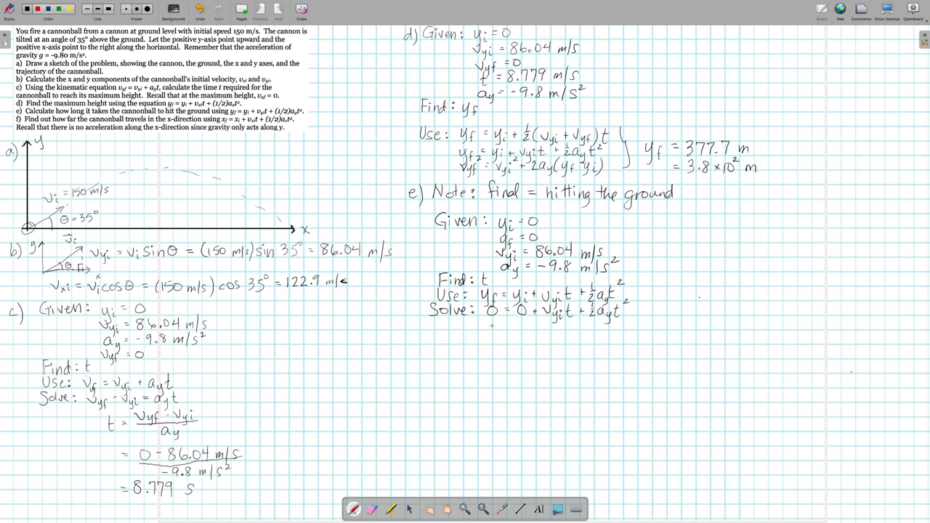
- Factor it as 0 = t(vyi + ½ay t), undoing a stray plus sign
drag(495, 320, 513, 327)
mouse_move(519, 317)
mouse_down()
mouse_move(542, 322)
mouse_move(520, 325)
mouse_move(539, 327)
mouse_move(524, 336)
mouse_move(541, 323)
mouse_move(593, 333)
mouse_up()
key(ctrl+z)
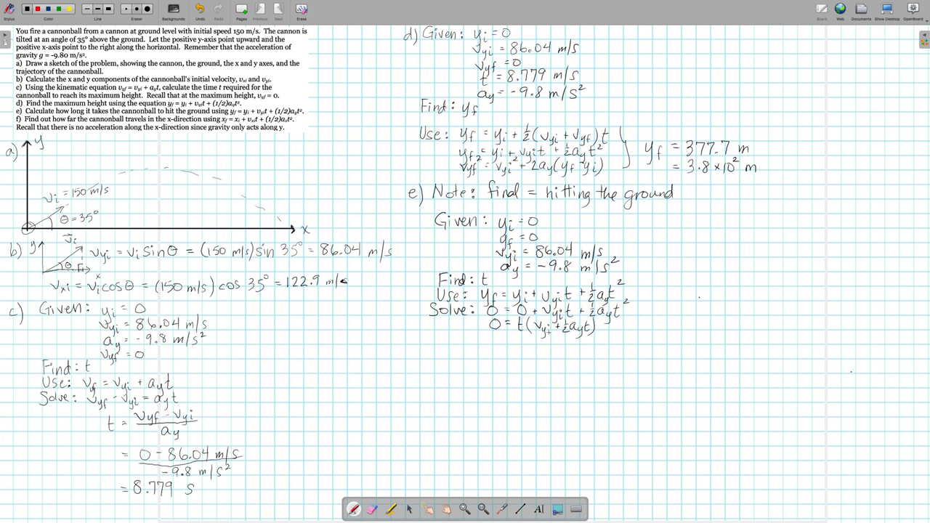
mouse_move(530, 333)
mouse_down()
mouse_move(535, 340)
mouse_move(522, 327)
mouse_up()
mouse_move(529, 334)
mouse_down()
mouse_move(584, 333)
mouse_move(557, 343)
mouse_up()
- Write 0 = vyi + ½ay t, solve t = −2vyi/ay = 17.56 s, and cross out part d's m/s
mouse_move(460, 349)
mouse_down()
mouse_move(490, 352)
mouse_move(495, 365)
mouse_move(519, 354)
mouse_move(535, 367)
mouse_move(543, 360)
mouse_up()
mouse_move(463, 369)
mouse_down()
mouse_move(463, 382)
mouse_move(473, 376)
mouse_up()
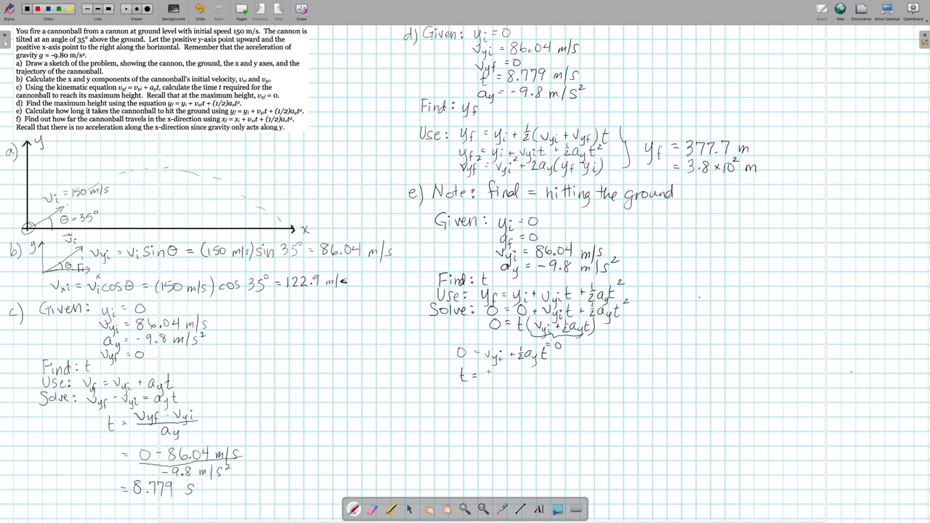
mouse_move(489, 370)
mouse_down()
mouse_move(517, 365)
mouse_move(523, 376)
mouse_move(511, 378)
mouse_move(526, 380)
mouse_move(508, 388)
mouse_move(513, 397)
mouse_up()
mouse_move(550, 368)
mouse_down()
mouse_move(550, 380)
mouse_move(583, 378)
mouse_up()
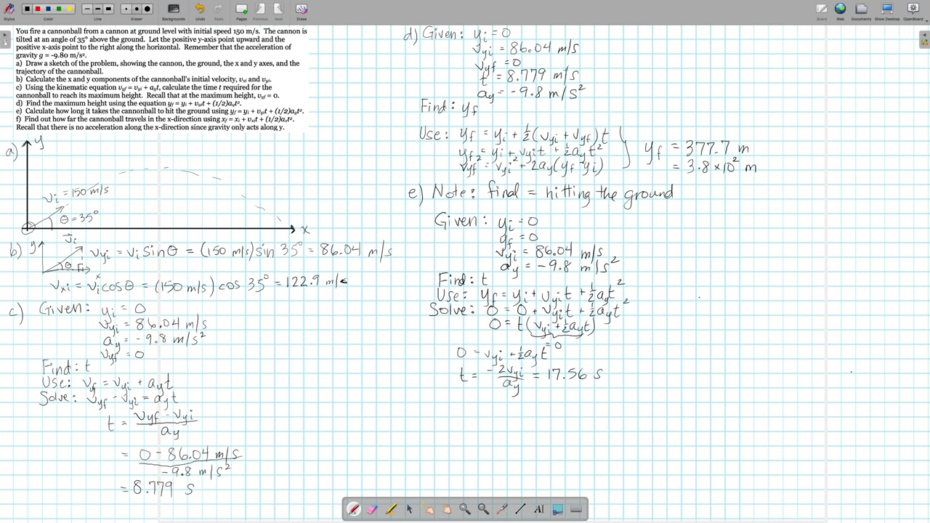
drag(557, 75, 588, 83)
- Label part f) below part e's landing time
mouse_move(420, 401)
mouse_down()
mouse_move(415, 418)
mouse_move(422, 408)
mouse_move(423, 420)
mouse_up()
- Write part f's Given: heading with x_i = 0 and v_xi = 122.9 m/s
mouse_move(441, 403)
mouse_down()
mouse_move(449, 417)
mouse_move(479, 410)
mouse_up()
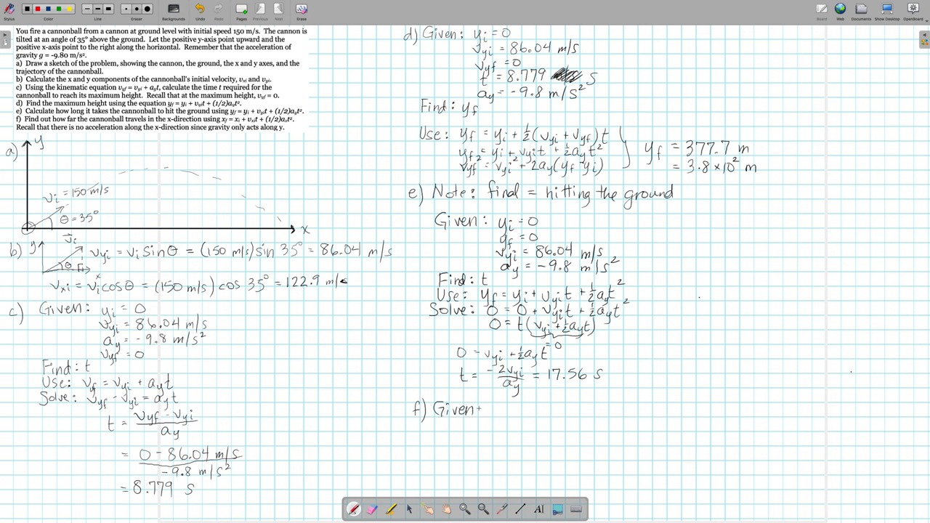
click(481, 409)
click(480, 414)
drag(495, 406, 502, 416)
mouse_move(501, 407)
mouse_down()
mouse_move(494, 418)
mouse_move(530, 405)
mouse_move(499, 422)
mouse_up()
drag(501, 424, 523, 429)
drag(533, 423, 578, 431)
- Add a_x = 0 to the givens and undo the stray ink marks
drag(500, 436, 501, 439)
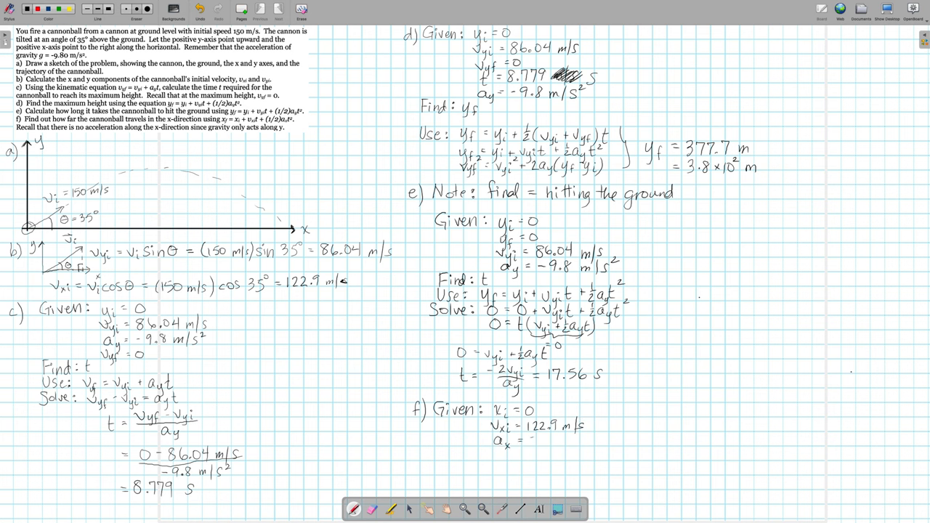
drag(535, 437, 536, 439)
drag(520, 445, 531, 437)
key(ctrl+z)
drag(529, 396, 530, 404)
key(ctrl+z)
drag(516, 421, 524, 401)
- Add t = 17.56 s under a_x = 0 and write Find: x_f below
drag(534, 440, 536, 444)
mouse_move(501, 448)
mouse_down()
mouse_move(500, 462)
mouse_move(552, 443)
mouse_move(544, 457)
mouse_move(570, 456)
mouse_up()
mouse_move(438, 460)
mouse_down()
mouse_move(437, 472)
mouse_move(444, 459)
mouse_up()
drag(438, 465, 459, 472)
drag(465, 466, 497, 474)
drag(500, 474, 500, 478)
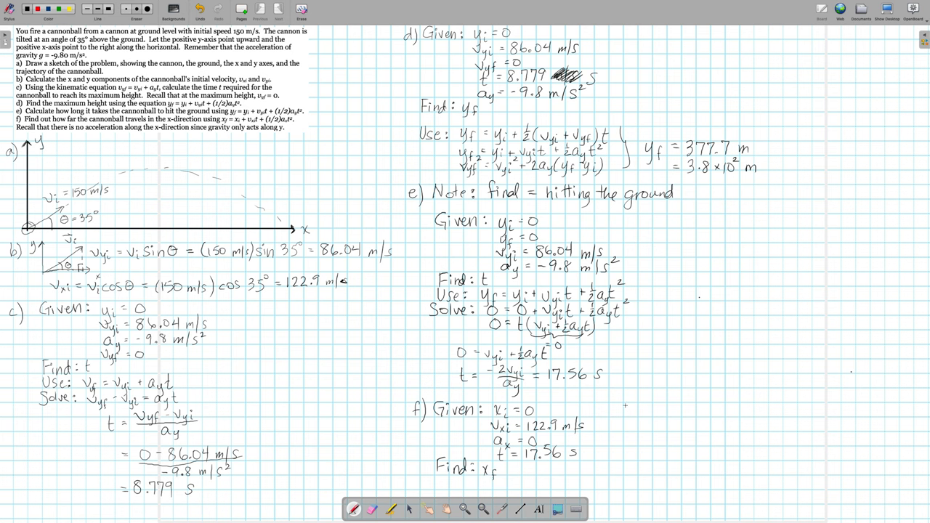
- Write the Use: heading to the right of part f's givens
drag(619, 404, 646, 416)
click(653, 409)
click(653, 414)
- Write x_f = x_i + v_xi t + ½a_x t², crossing out x_i and undoing a mistaken stroke
drag(667, 407, 669, 418)
click(201, 8)
click(200, 11)
mouse_move(667, 409)
mouse_down()
mouse_move(913, 410)
mouse_move(910, 418)
mouse_move(921, 405)
mouse_move(929, 416)
mouse_move(816, 414)
mouse_move(839, 394)
mouse_move(800, 402)
mouse_move(805, 428)
mouse_up()
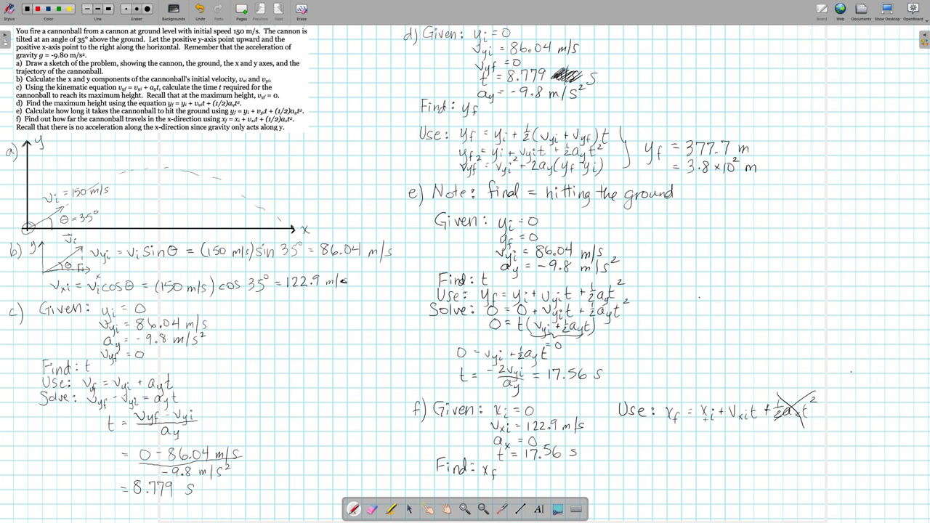
mouse_move(718, 405)
mouse_down()
mouse_move(699, 420)
mouse_move(712, 417)
mouse_up()
drag(687, 442, 702, 447)
- Substitute x_f = (122.9 m/s)(17.56 s), redrawing the closing parenthesis
mouse_move(708, 435)
mouse_down()
mouse_move(707, 445)
mouse_move(756, 444)
mouse_up()
mouse_move(759, 431)
mouse_down()
mouse_move(757, 449)
mouse_move(769, 449)
mouse_up()
drag(777, 426, 777, 432)
mouse_move(774, 429)
mouse_down()
mouse_move(783, 448)
mouse_move(808, 445)
mouse_up()
mouse_move(820, 433)
mouse_down()
mouse_move(815, 443)
mouse_move(824, 445)
mouse_up()
drag(840, 429, 829, 449)
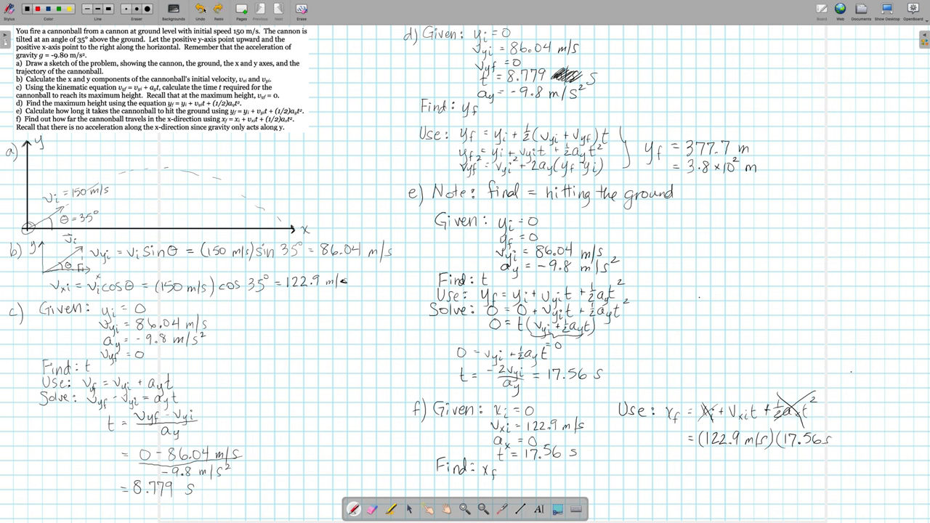
click(202, 10)
drag(834, 431, 830, 450)
- Evaluate to 2158 m, round to 2200 m, and write 2.2×10³ m
mouse_move(703, 461)
mouse_down()
mouse_move(712, 473)
mouse_move(735, 462)
mouse_move(757, 474)
mouse_up()
drag(691, 483, 759, 489)
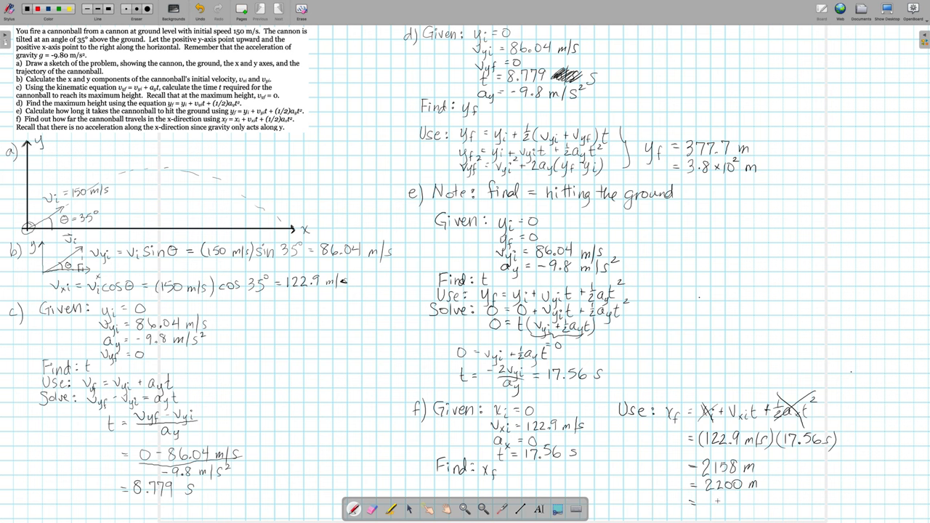
mouse_move(703, 498)
mouse_down()
mouse_move(745, 512)
mouse_move(752, 501)
mouse_up()
drag(760, 496, 756, 495)
key(ctrl+z)
mouse_move(753, 500)
mouse_down()
mouse_move(751, 511)
mouse_move(749, 500)
mouse_move(777, 507)
mouse_up()
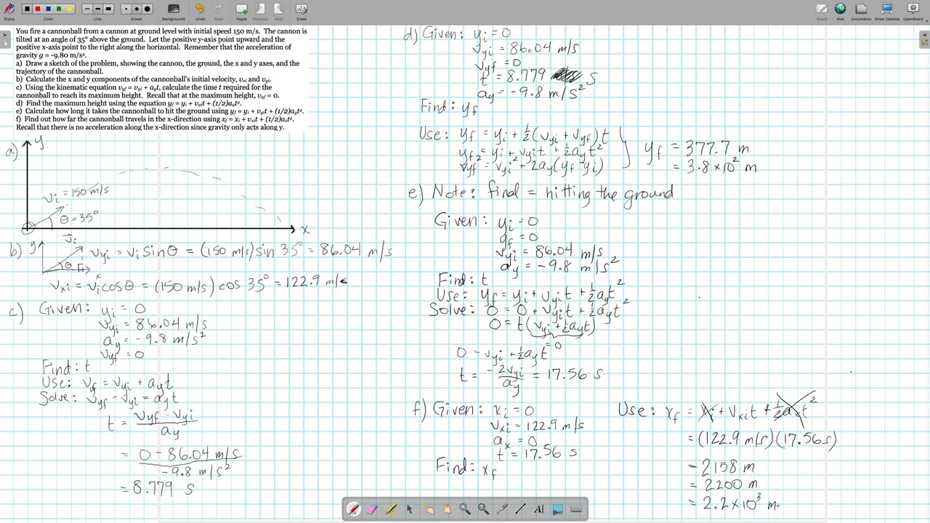